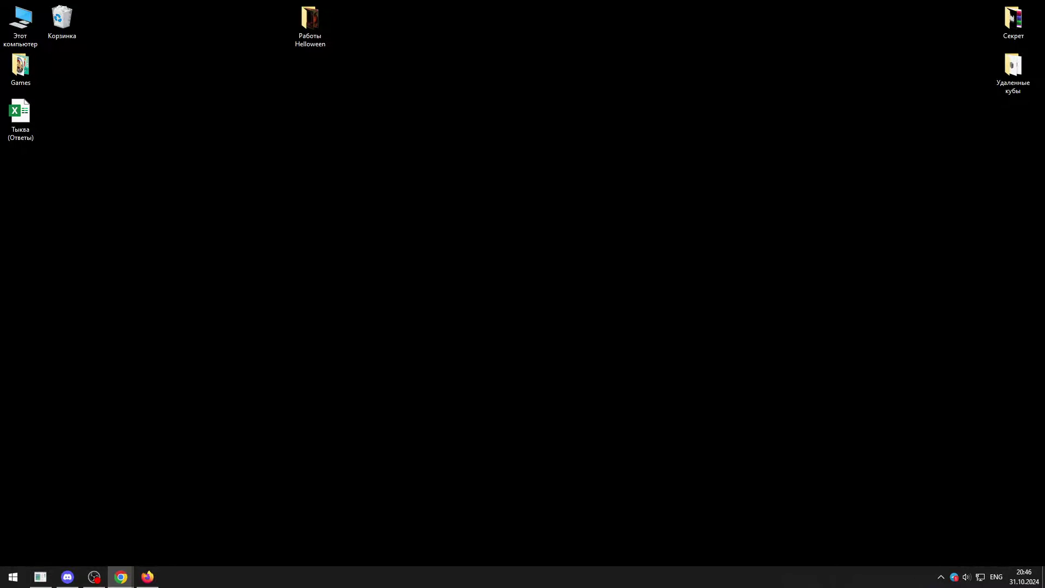
# Step: Look through the form responses table in the "Тыква (Ответы)" Google Sheets window, from rating column 1 to column 39 and back
pyautogui.moveTo(387, 61); pyautogui.dragTo(385, 1)
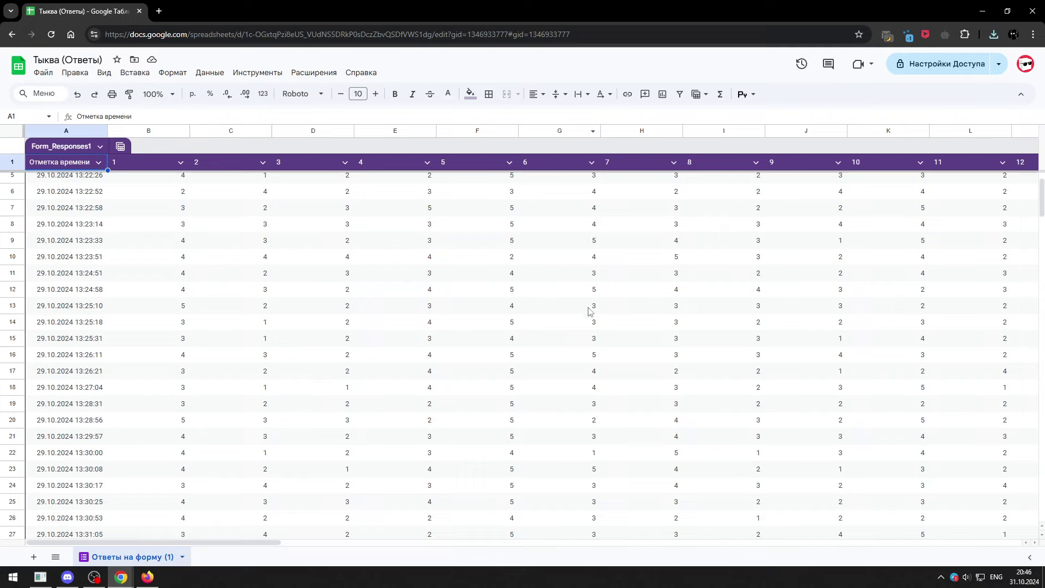
pyautogui.click(169, 178)
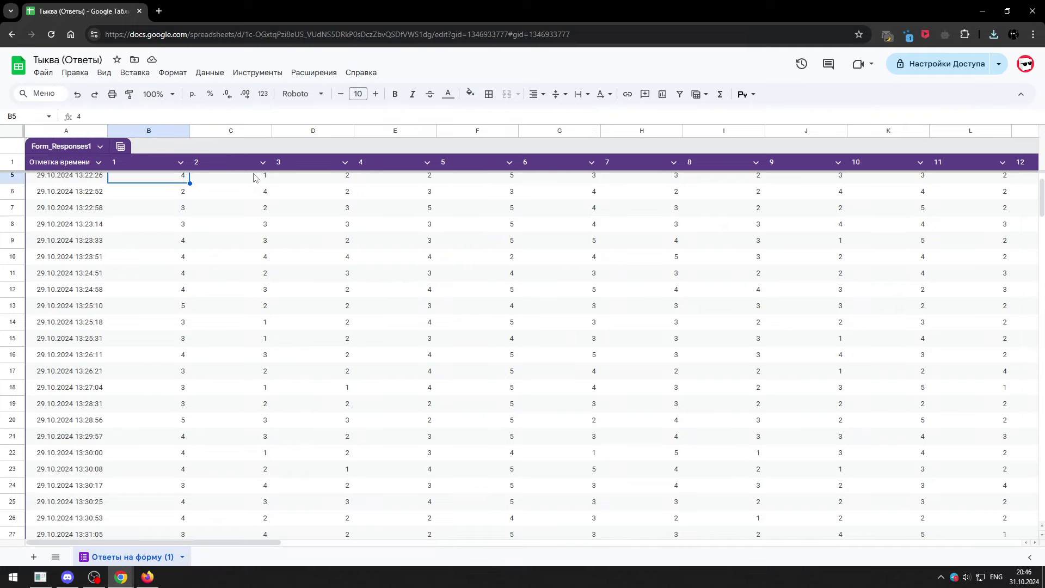
pyautogui.click(144, 165)
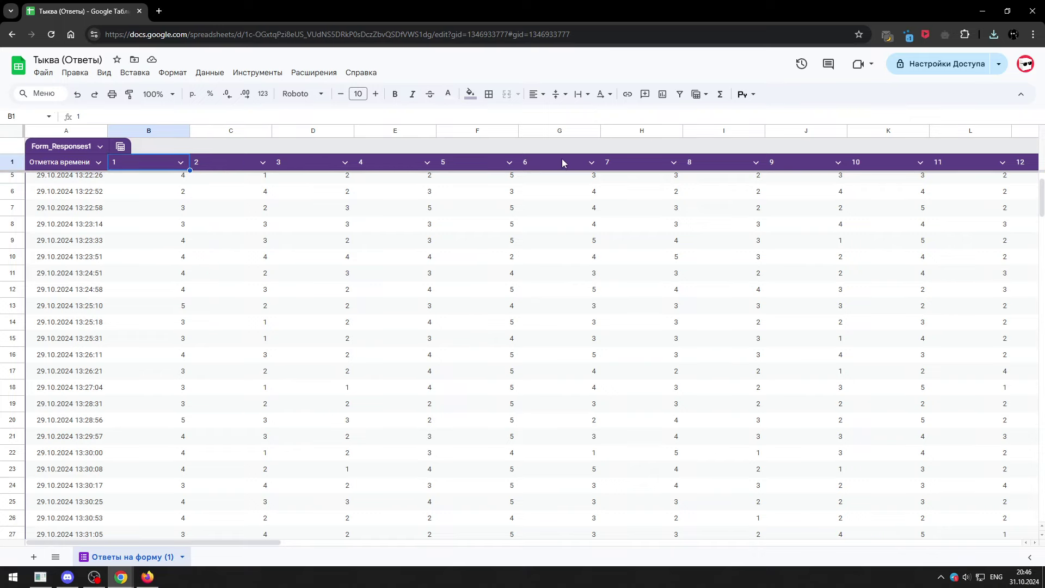
pyautogui.scroll(1, 224, 224)
pyautogui.click(185, 185)
pyautogui.scroll(-1, 158, 226)
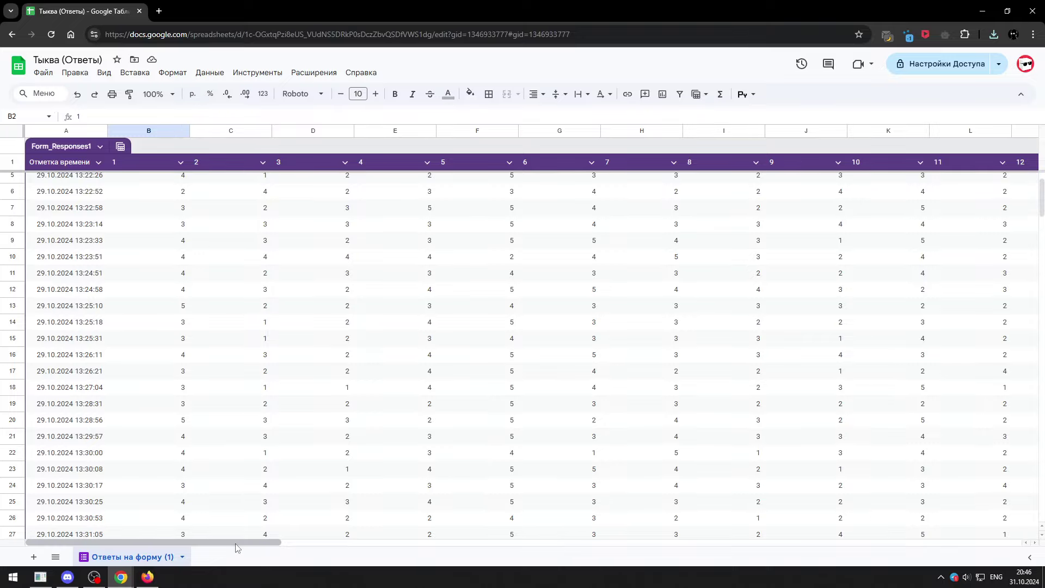
pyautogui.moveTo(278, 542); pyautogui.dragTo(933, 542)
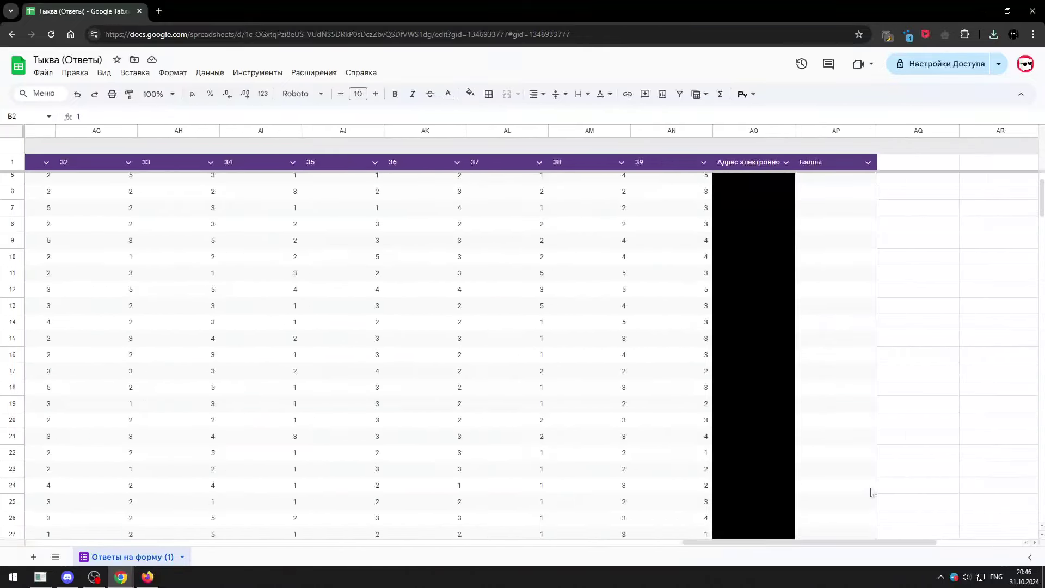
pyautogui.moveTo(733, 544); pyautogui.dragTo(86, 542)
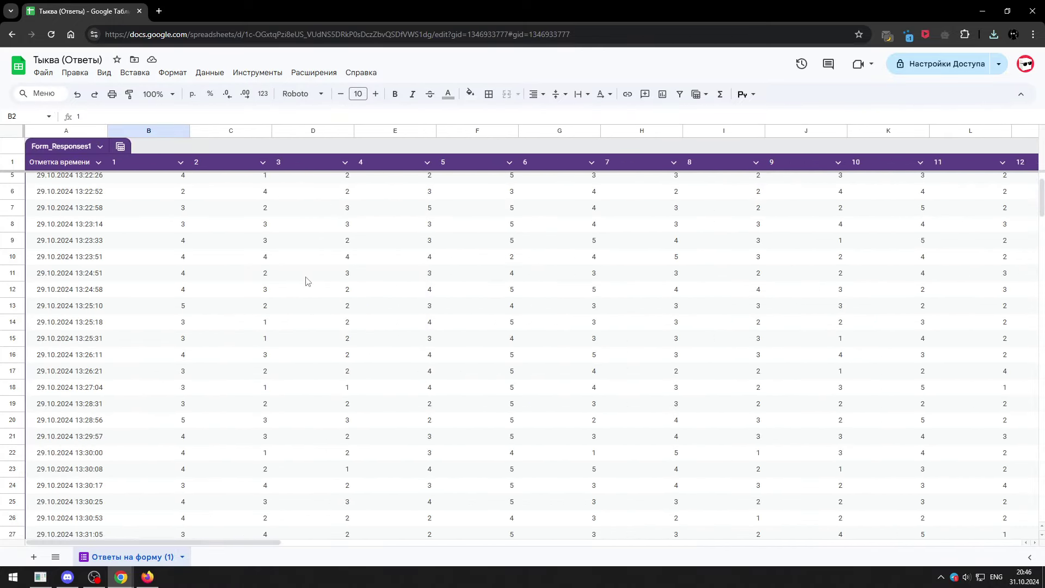
# Step: Review the average ratings in row 129, the maximum formula in B131 and the matching average in F129
pyautogui.scroll(-5, 303, 279)
pyautogui.scroll(-1, 274, 291)
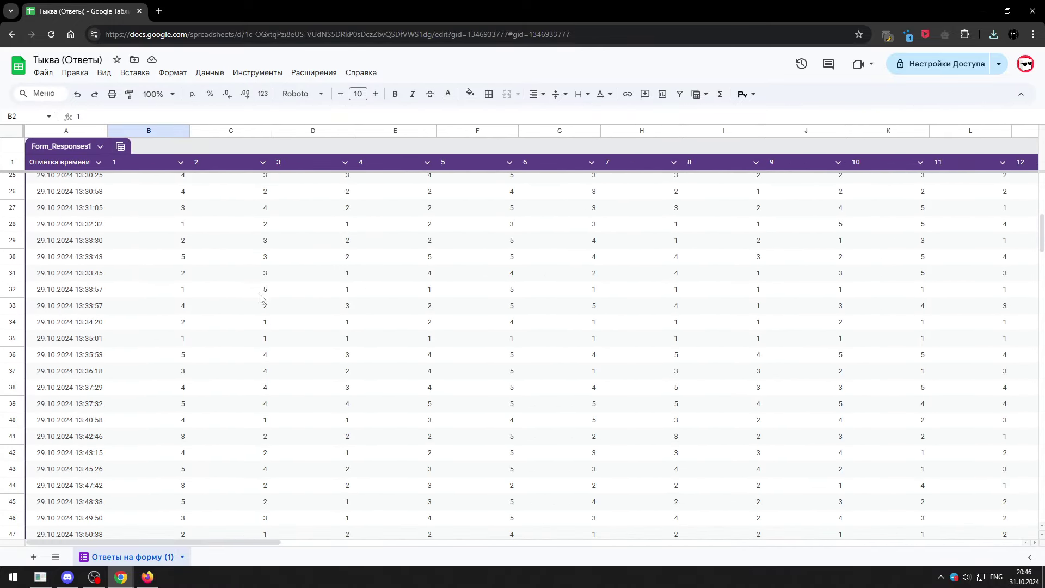
pyautogui.scroll(-3, 230, 301)
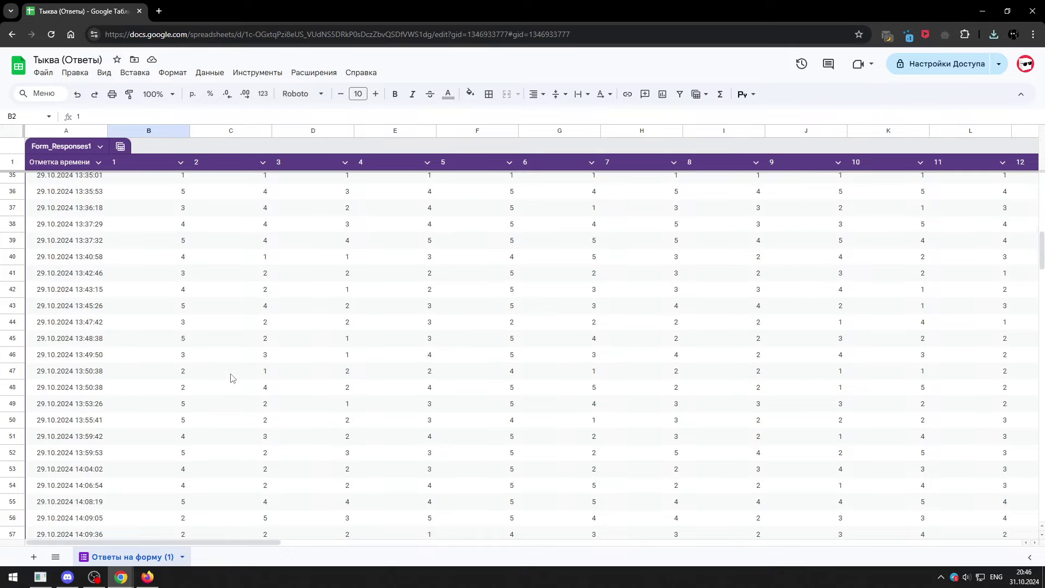
pyautogui.scroll(-2, 212, 313)
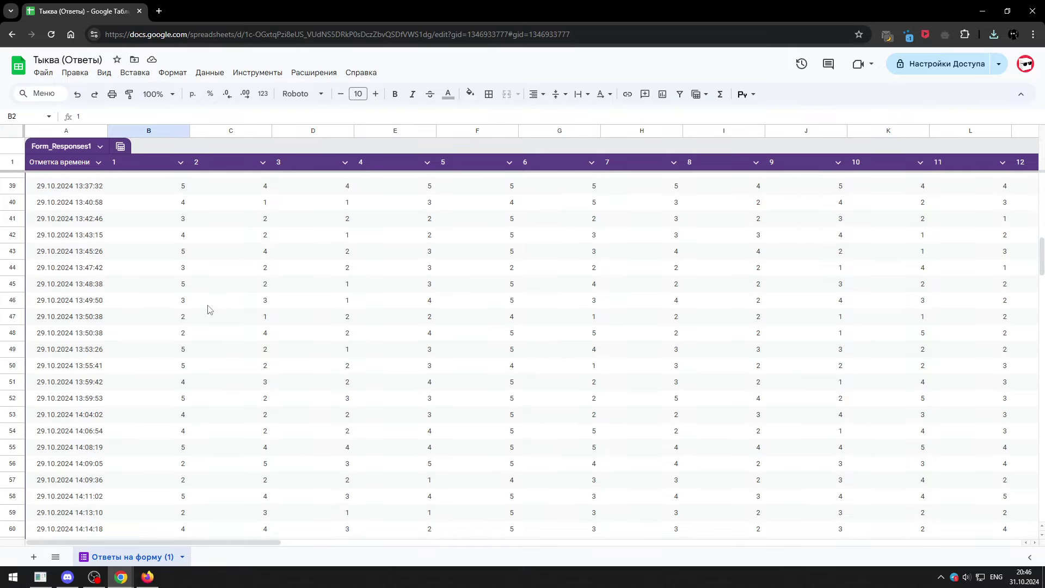
pyautogui.scroll(-18, 209, 309)
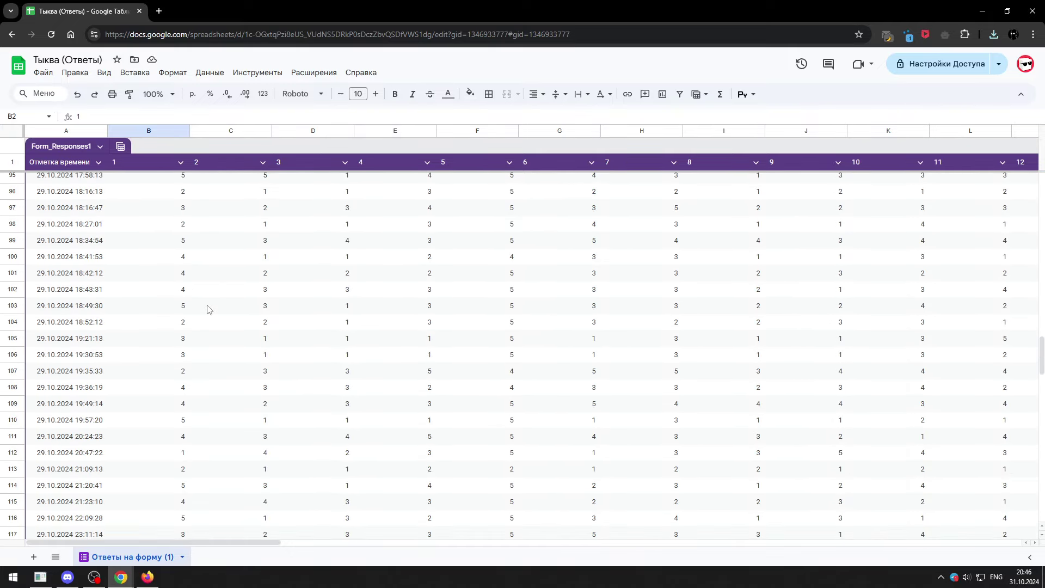
pyautogui.scroll(-8, 207, 308)
pyautogui.click(156, 375)
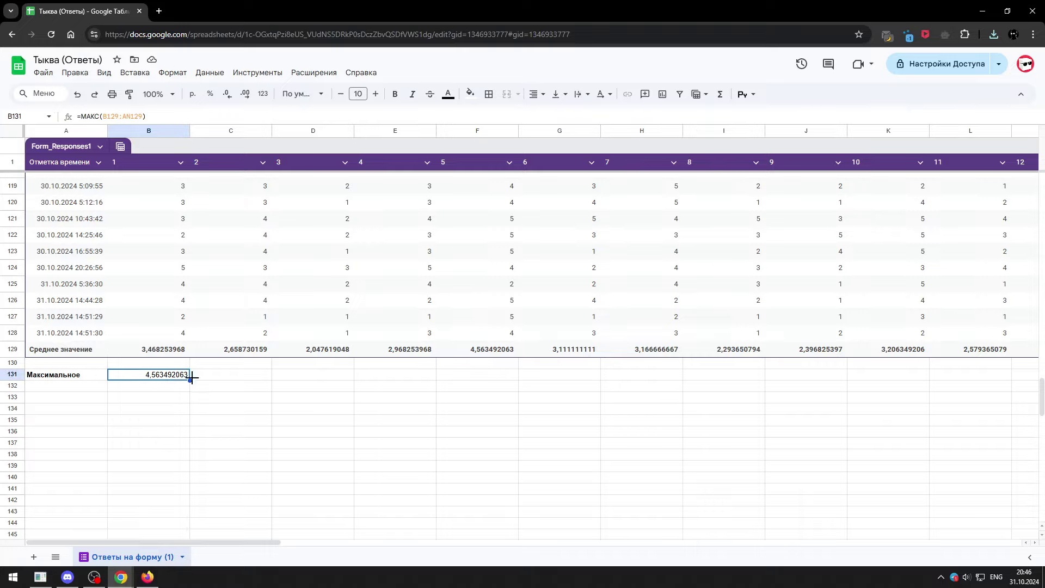
pyautogui.click(491, 351)
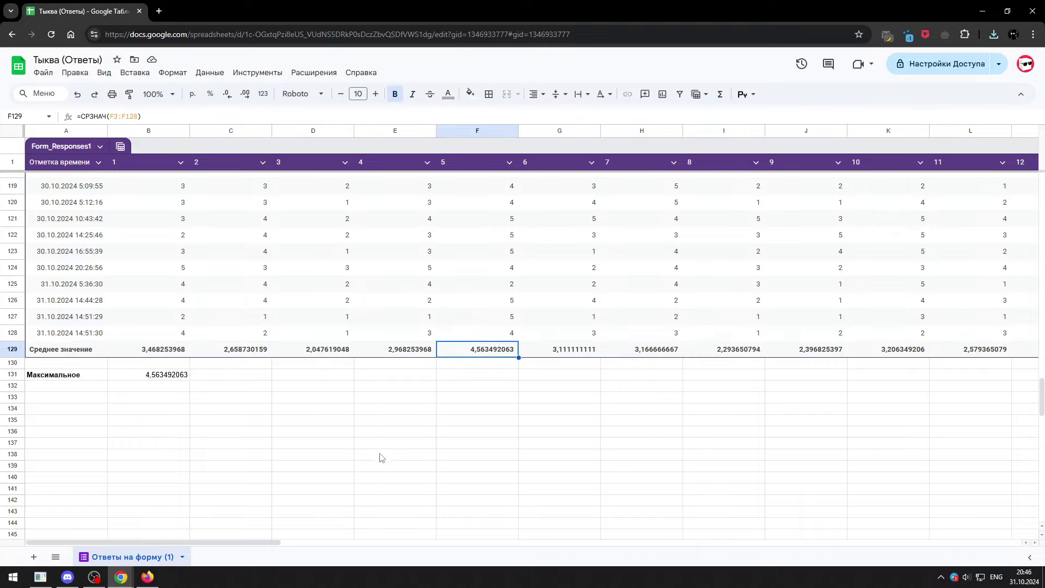
# Step: Open the image numbered 5 from the desktop folder "Работы Helloween", view it and close it
pyautogui.click(978, 7)
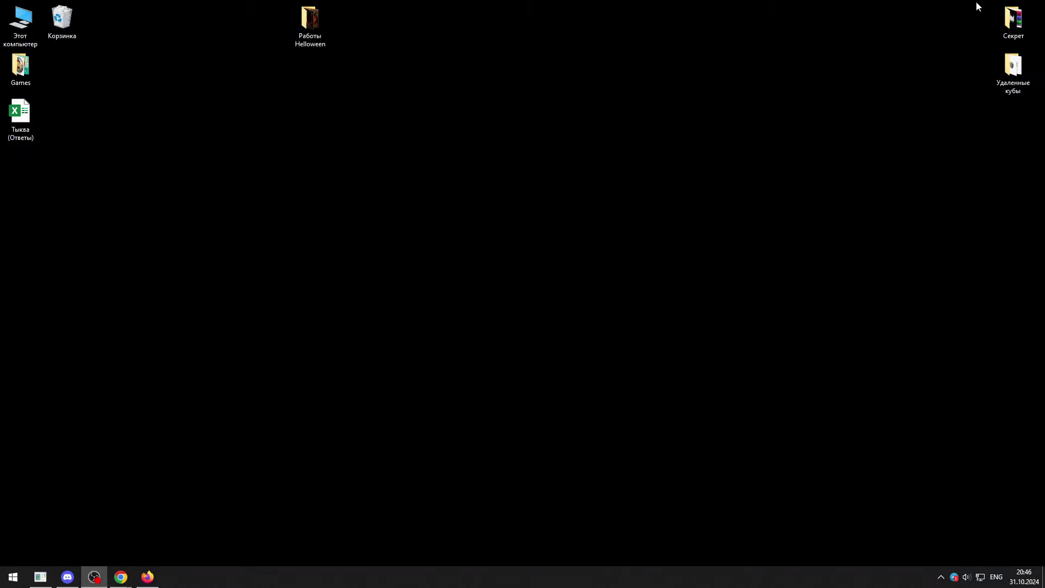
pyautogui.doubleClick(309, 24)
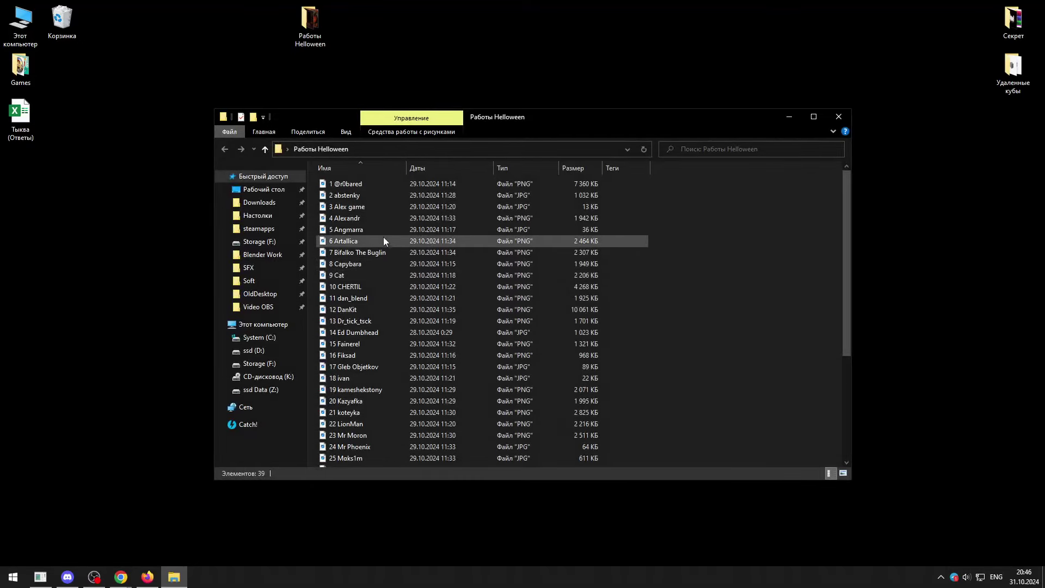
pyautogui.doubleClick(377, 228)
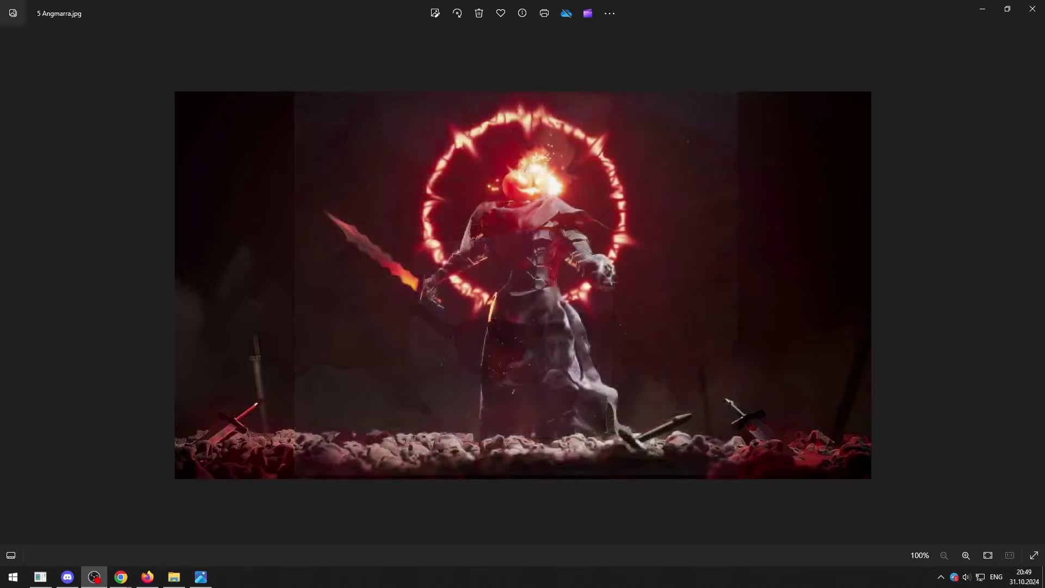
pyautogui.click(1032, 9)
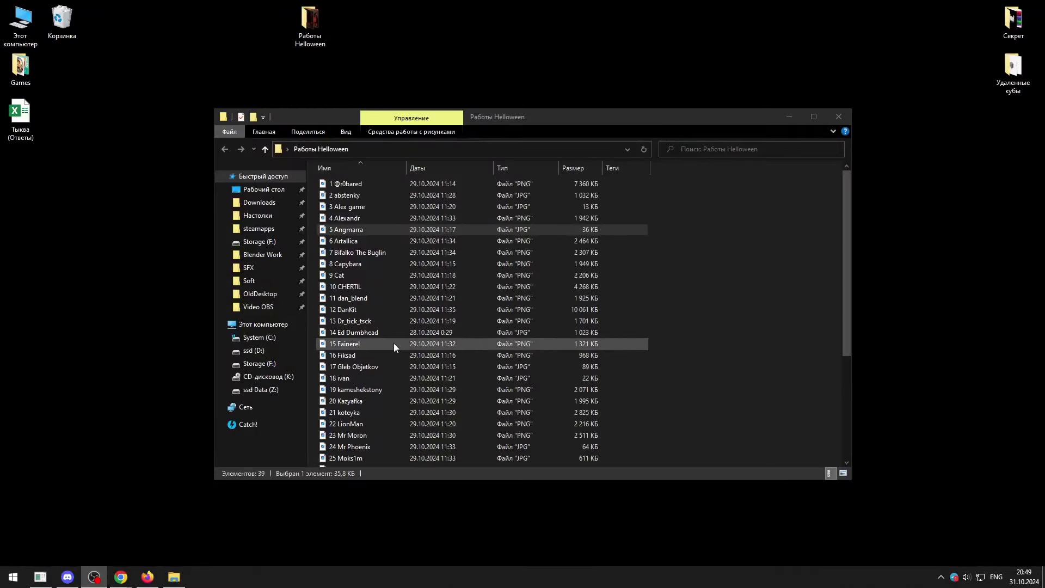
# Step: Switch back to the "Тыква (Ответы)" spreadsheet and examine the averages in row 129 against the maximum in B131
pyautogui.moveTo(121, 576)
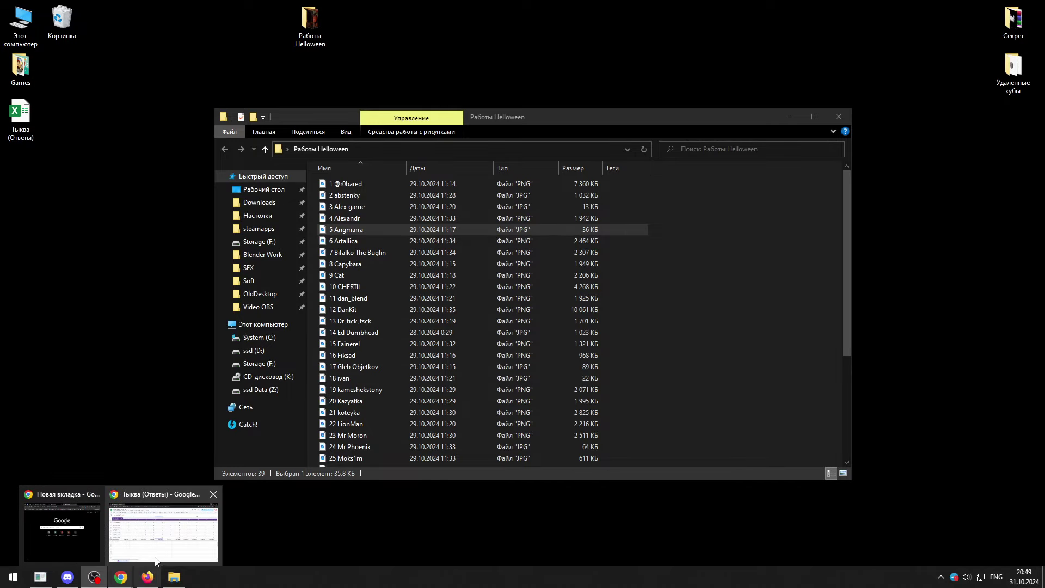
pyautogui.click(166, 522)
pyautogui.click(222, 364)
pyautogui.click(88, 390)
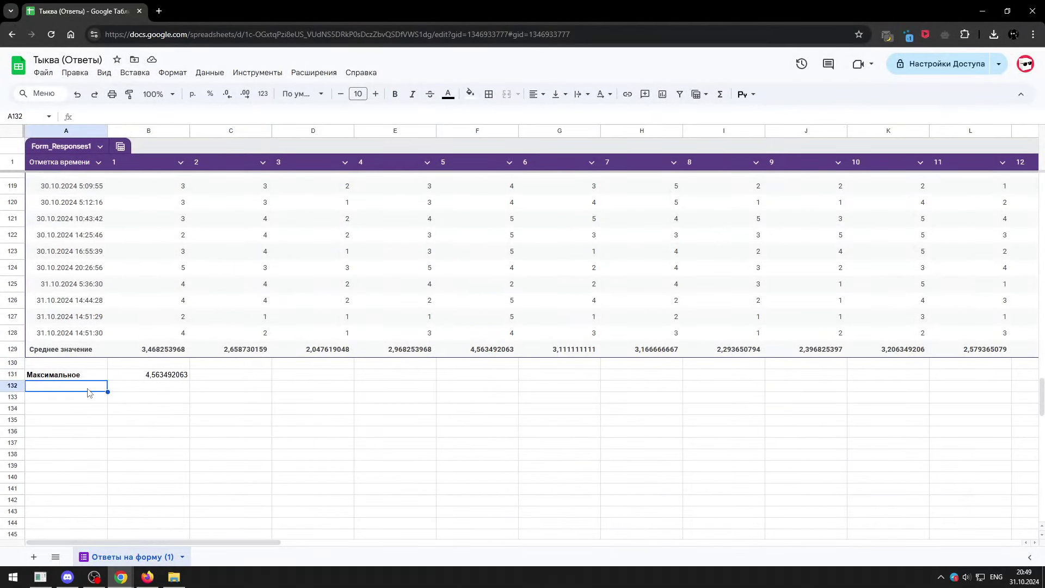
pyautogui.click(166, 351)
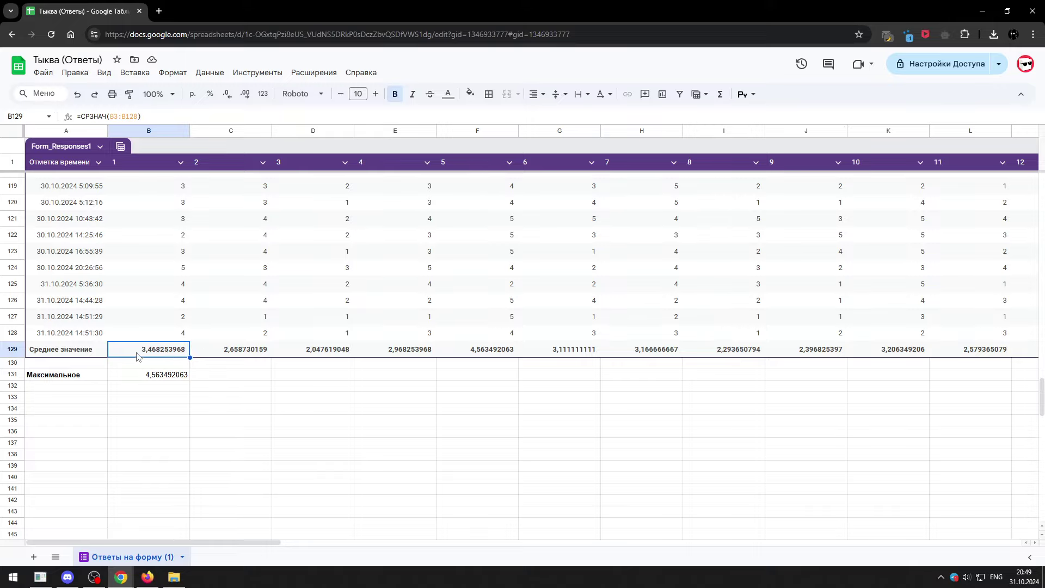
pyautogui.moveTo(140, 354); pyautogui.dragTo(242, 353)
pyautogui.click(468, 396)
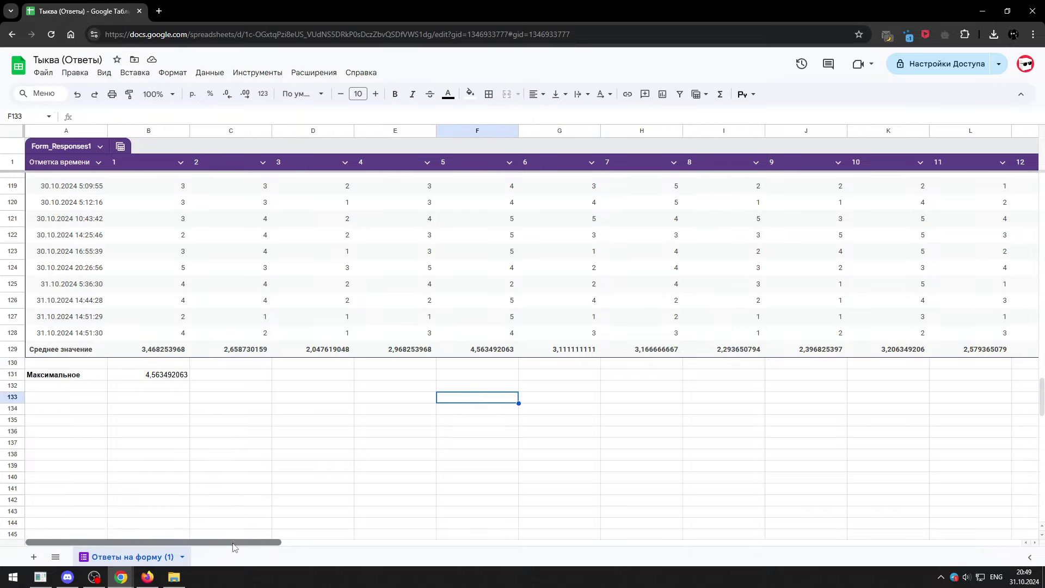
pyautogui.moveTo(238, 542)
pyautogui.mouseDown()
pyautogui.moveTo(597, 539)
pyautogui.moveTo(595, 528)
pyautogui.moveTo(238, 522)
pyautogui.mouseUp()
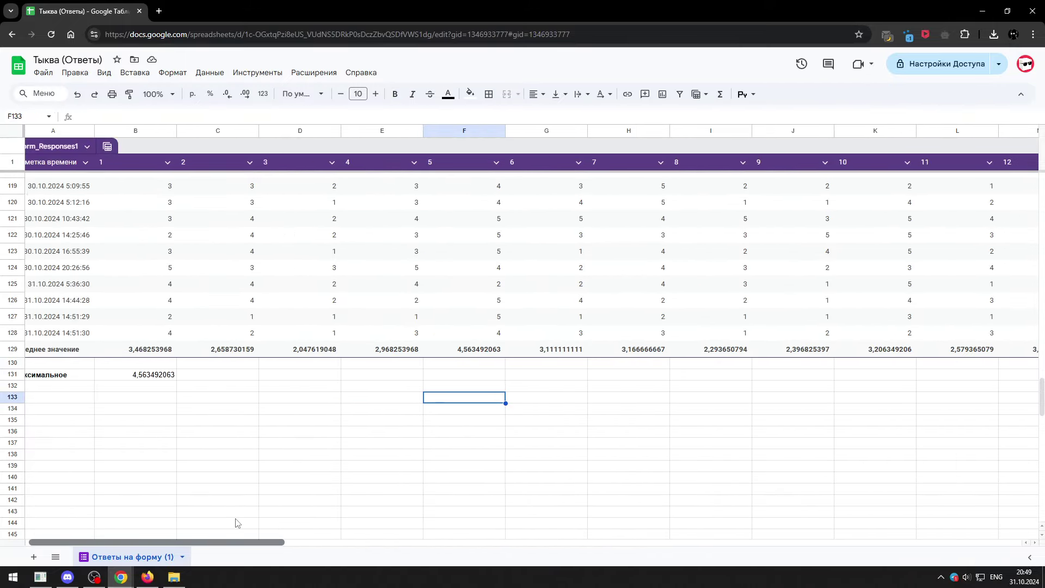
pyautogui.click(143, 375)
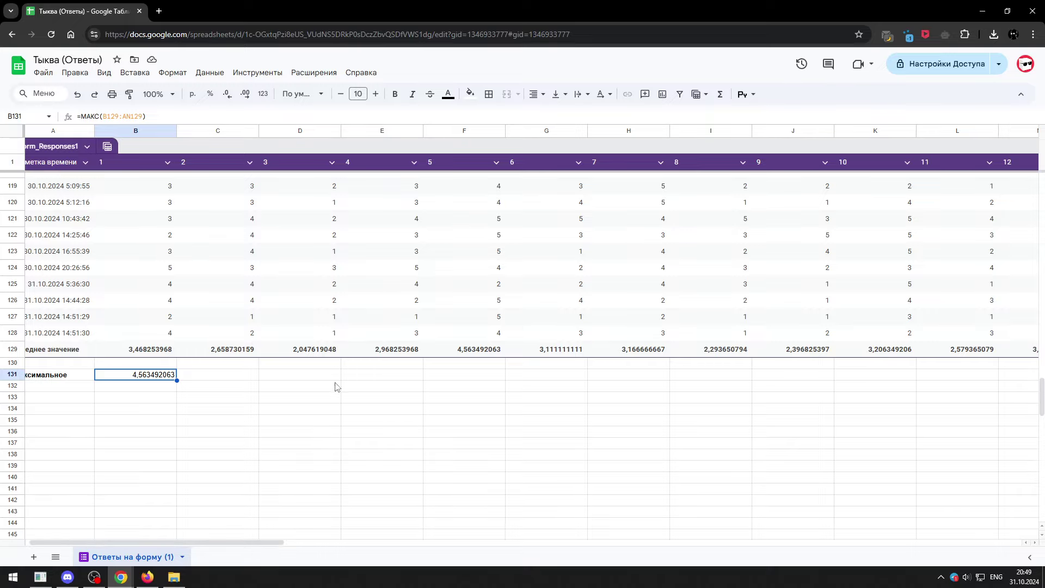
pyautogui.click(468, 352)
pyautogui.hscroll(-1, 243, 544)
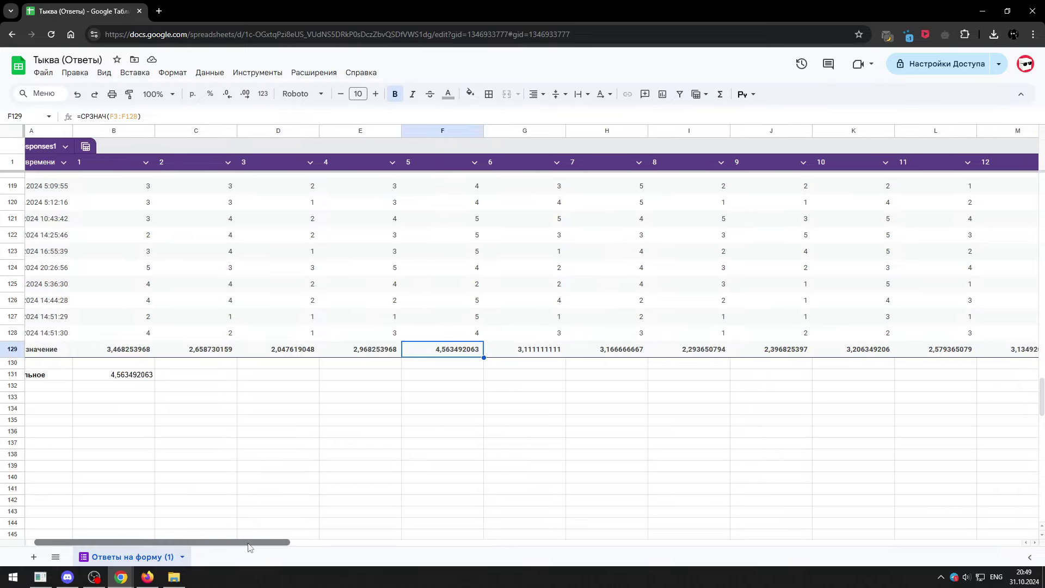
# Step: Try to copy the averages from B129:AN129 to B134, and undo the paste
pyautogui.moveTo(145, 350); pyautogui.dragTo(801, 355)
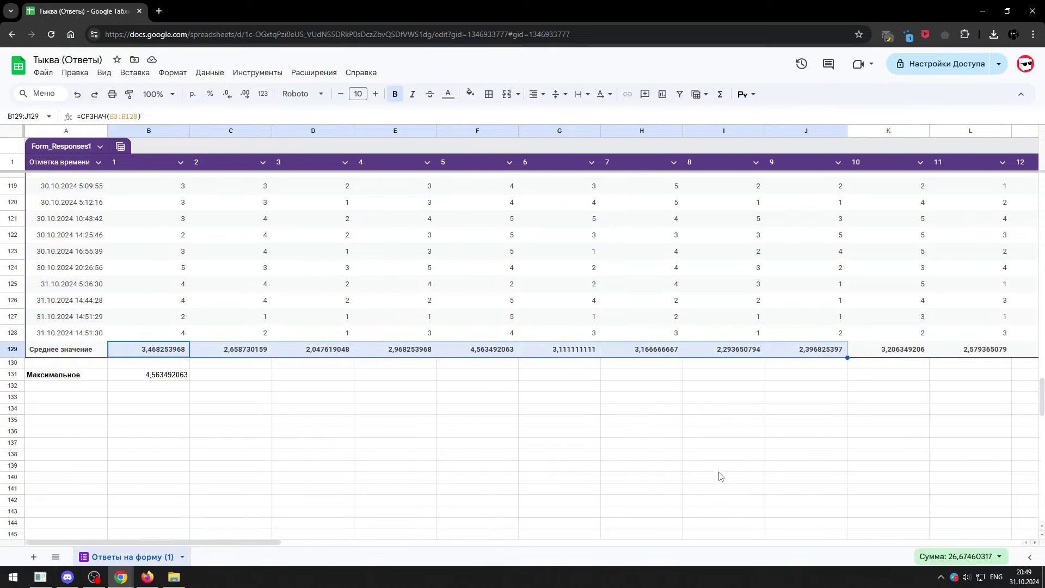
pyautogui.moveTo(235, 541); pyautogui.dragTo(908, 539)
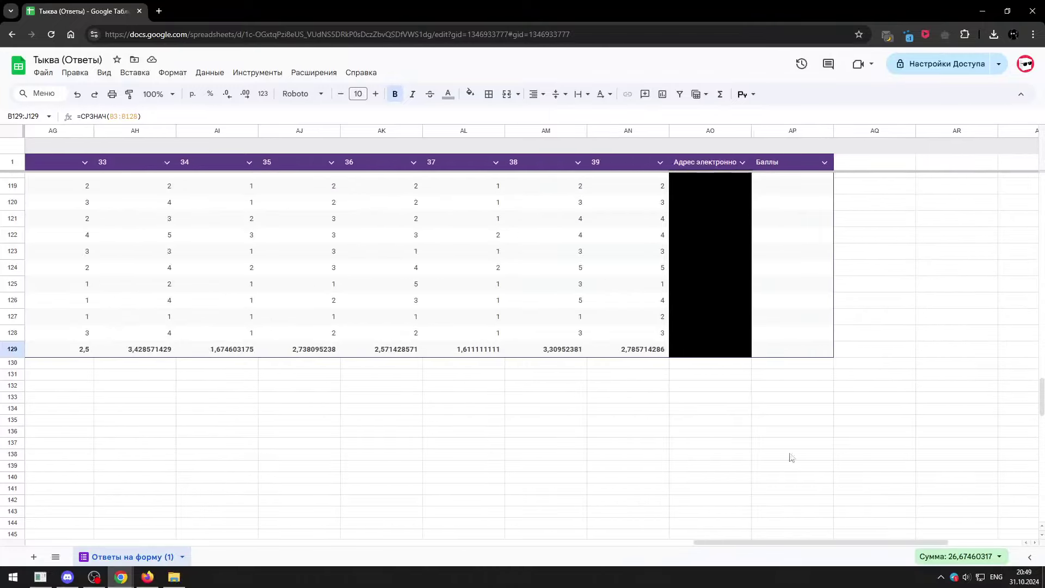
pyautogui.keyDown('shift'); pyautogui.click(664, 353); pyautogui.keyUp('shift')
pyautogui.moveTo(756, 542); pyautogui.dragTo(81, 526)
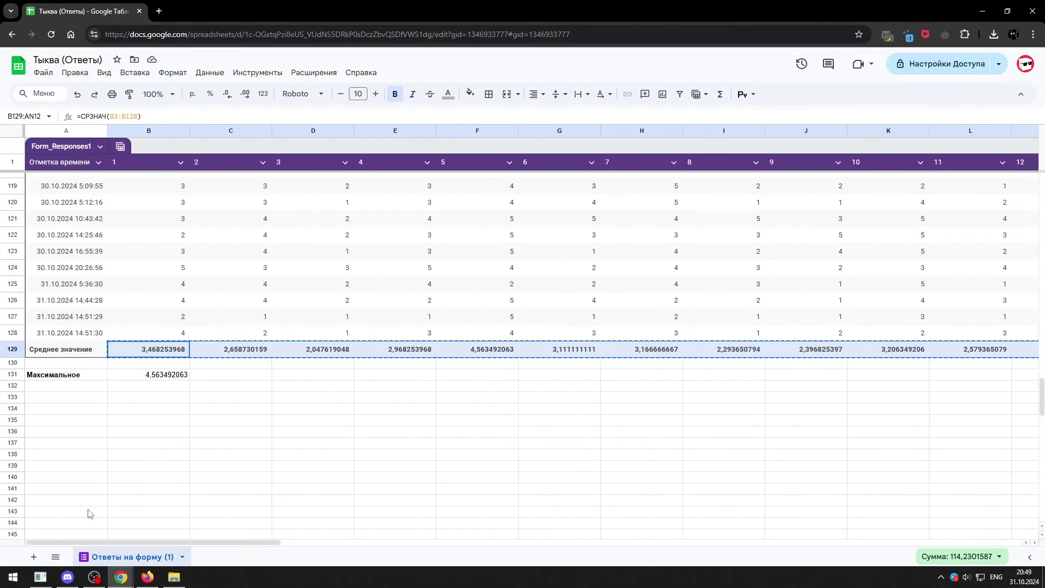
pyautogui.click(167, 411)
pyautogui.hotkey('ctrl', 'v')
pyautogui.hotkey('ctrl', 'z')
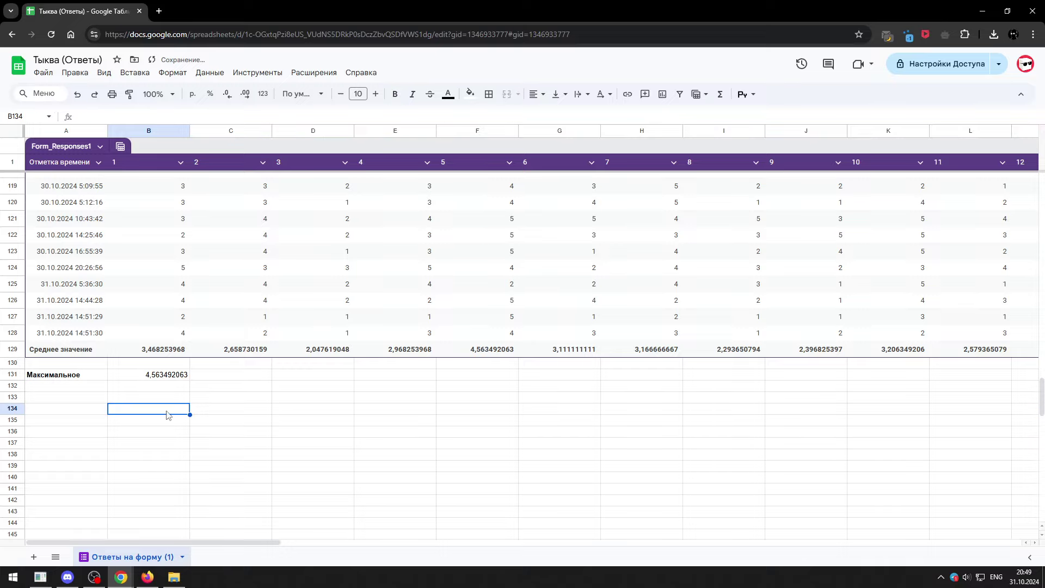
# Step: Clear the average for work 5 in cell F129 to exclude it from the maximum
pyautogui.click(481, 354)
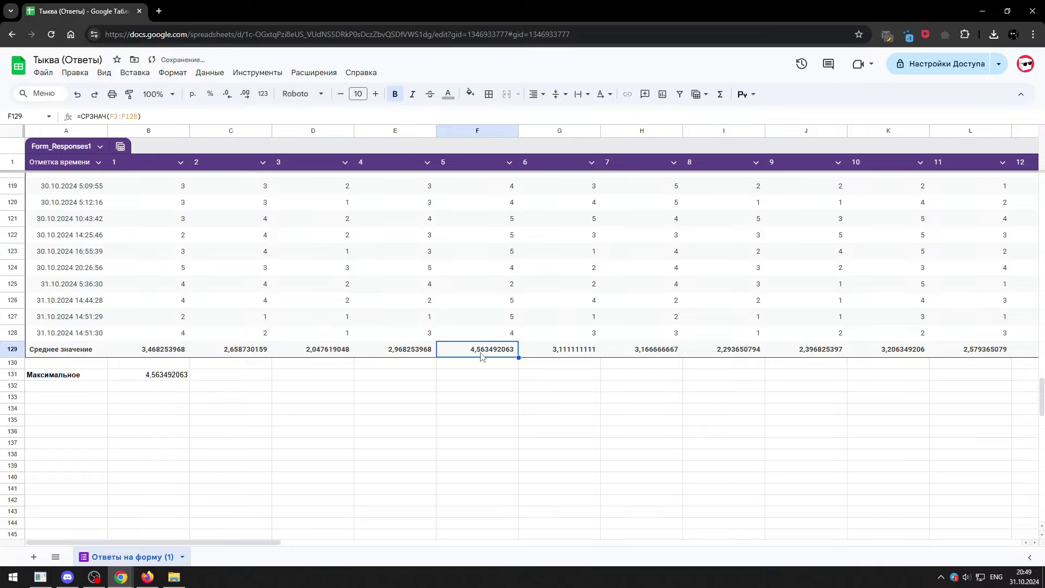
pyautogui.press('Delete')
pyautogui.click(435, 397)
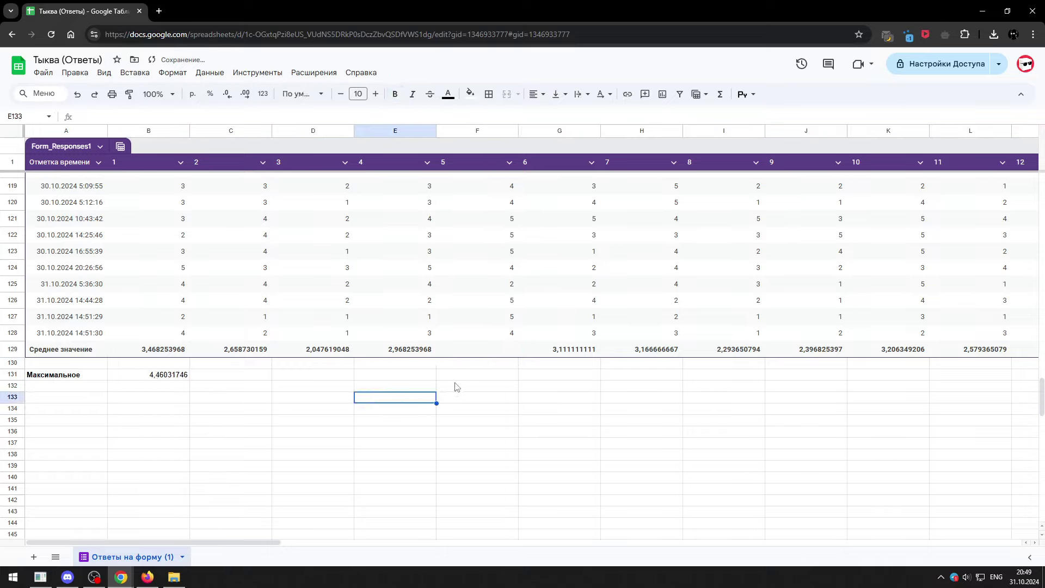
# Step: Search the sheet for the maximum value 4,46031746 copied from B131 and go to the matching average in row 129
pyautogui.click(148, 377)
pyautogui.hotkey('ctrl', 'c')
pyautogui.hotkey('ctrl', 'f')
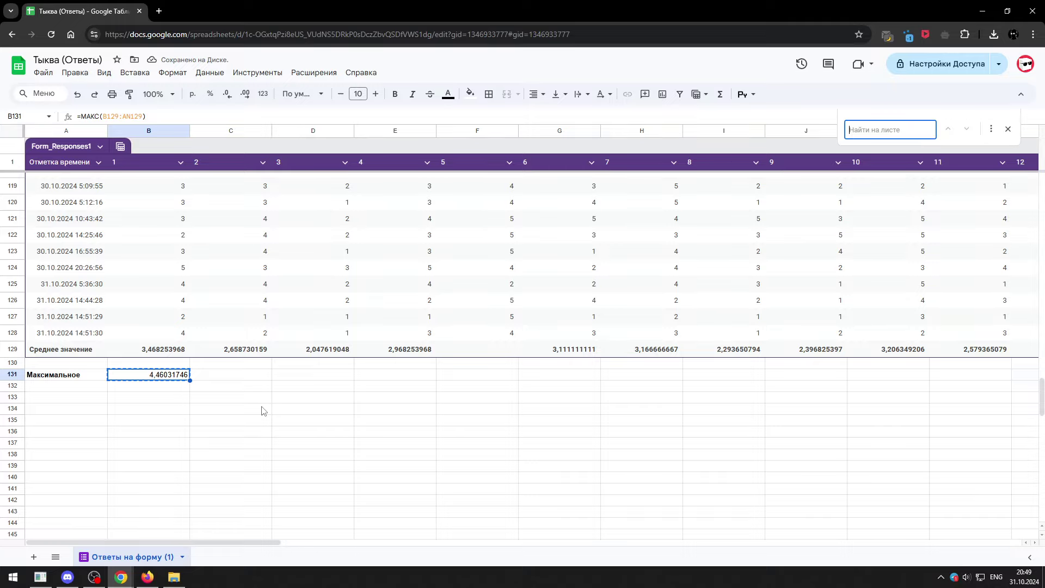
pyautogui.hotkey('ctrl', 'v')
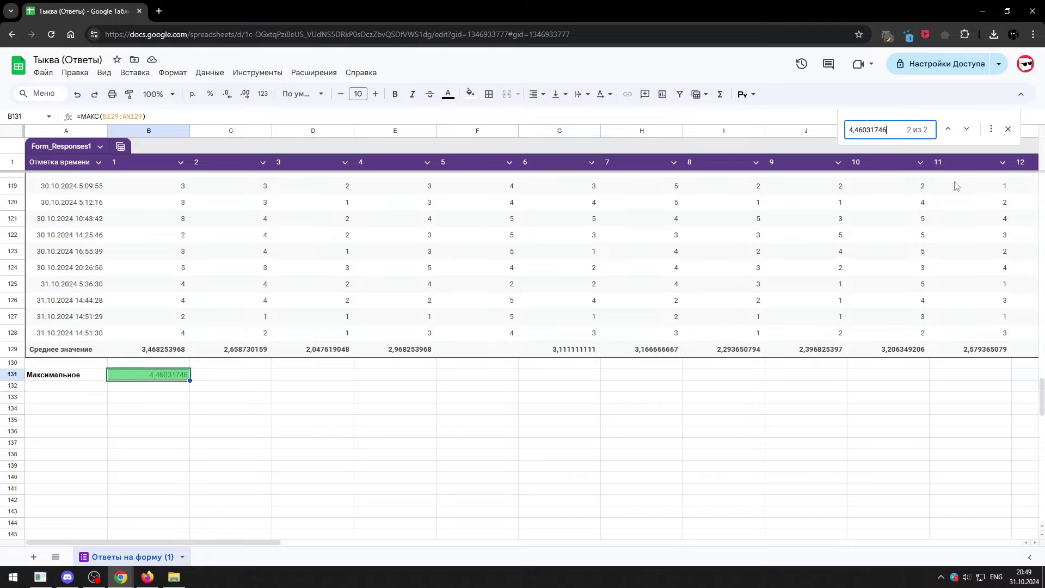
pyautogui.click(966, 129)
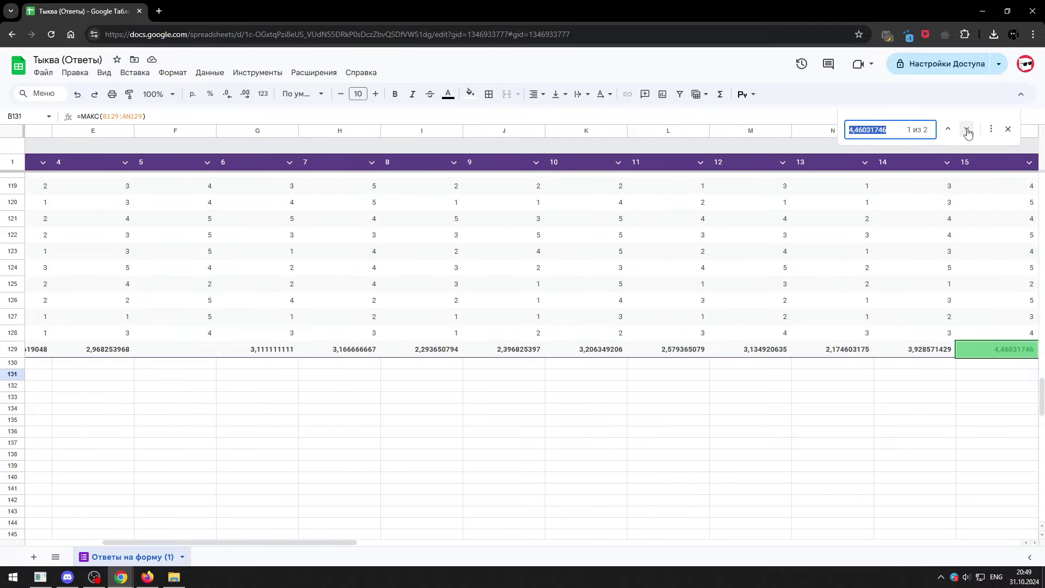
# Step: Open the image numbered 15 from the "Работы Helloween" folder to view it, and return to the folder's file list
pyautogui.click(982, 11)
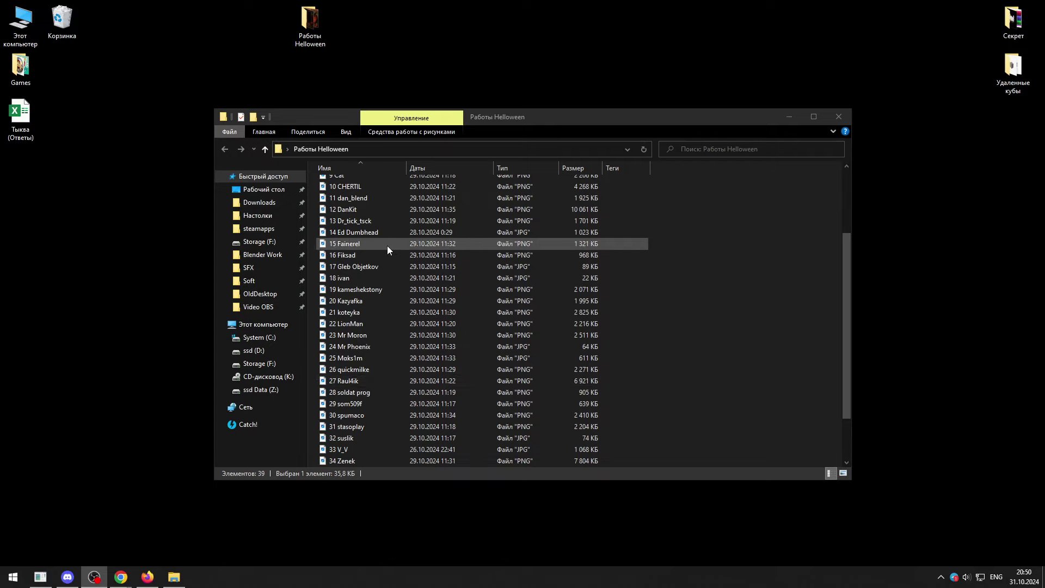
pyautogui.doubleClick(387, 246)
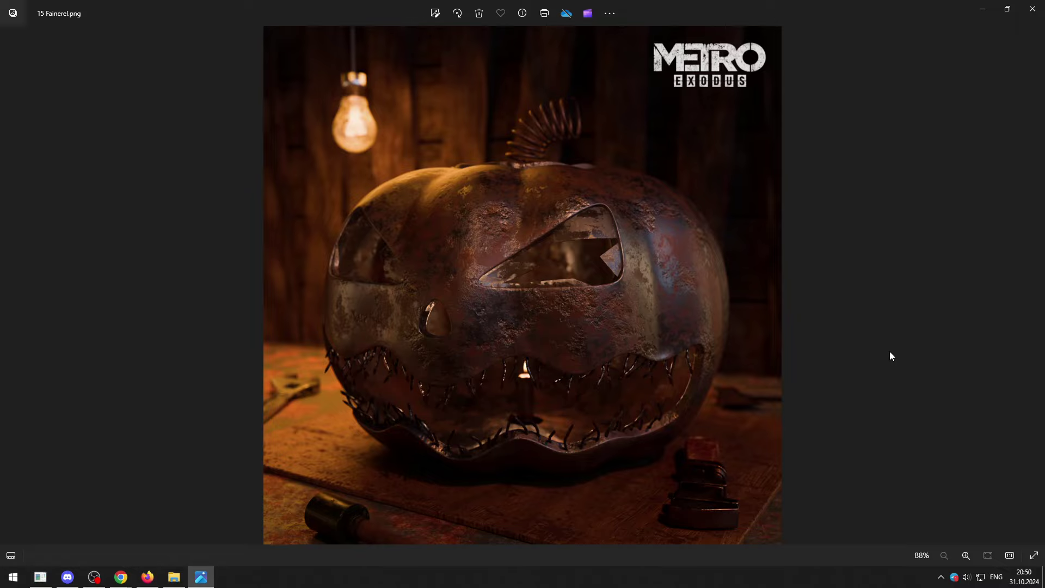
pyautogui.click(174, 576)
pyautogui.scroll(1, 492, 314)
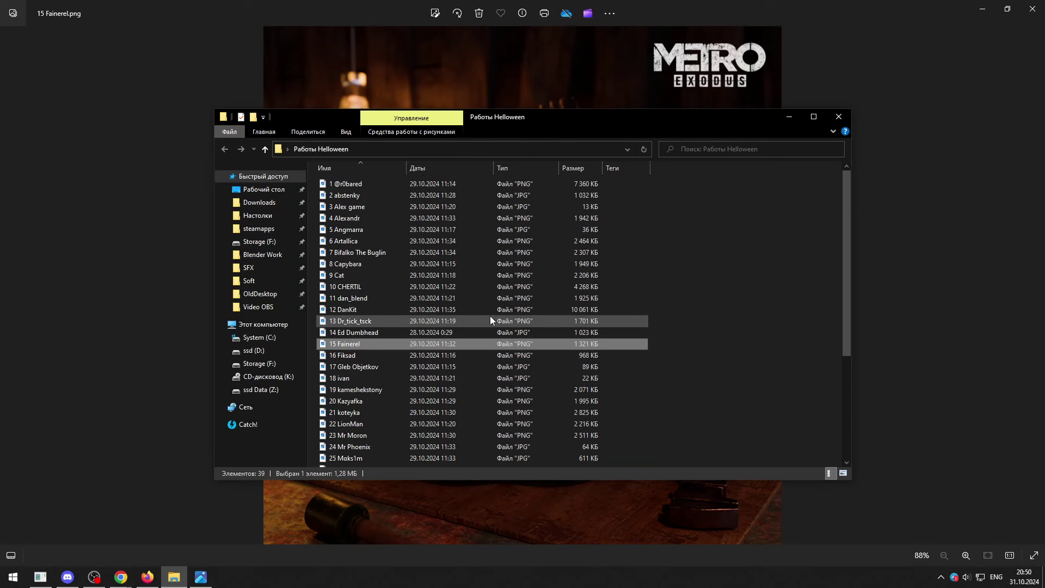
# Step: Open the image numbered 5 from the "Работы Helloween" folder to view it, and close the images numbered 5 and 15
pyautogui.doubleClick(516, 230)
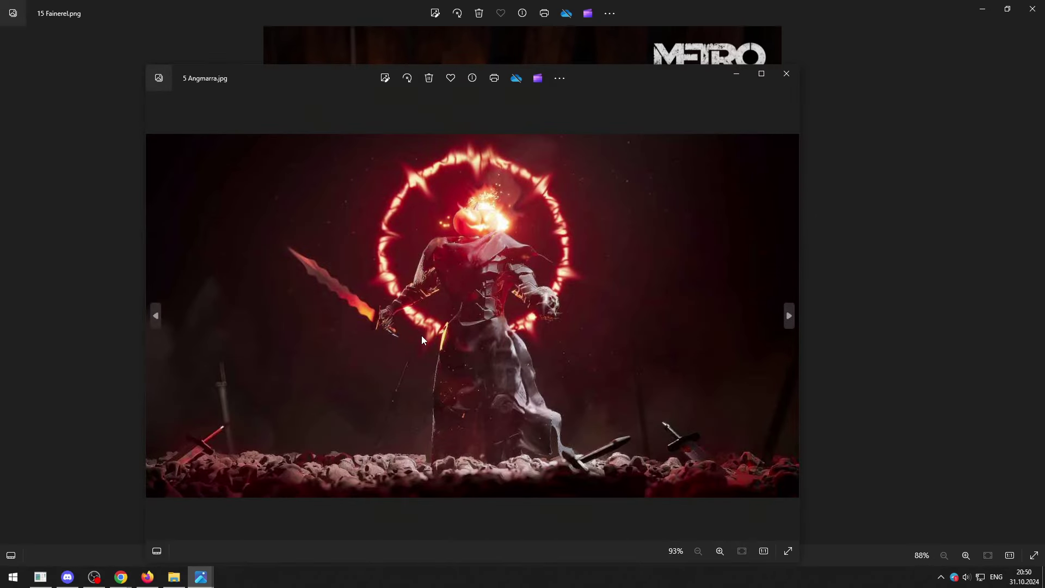
pyautogui.click(786, 73)
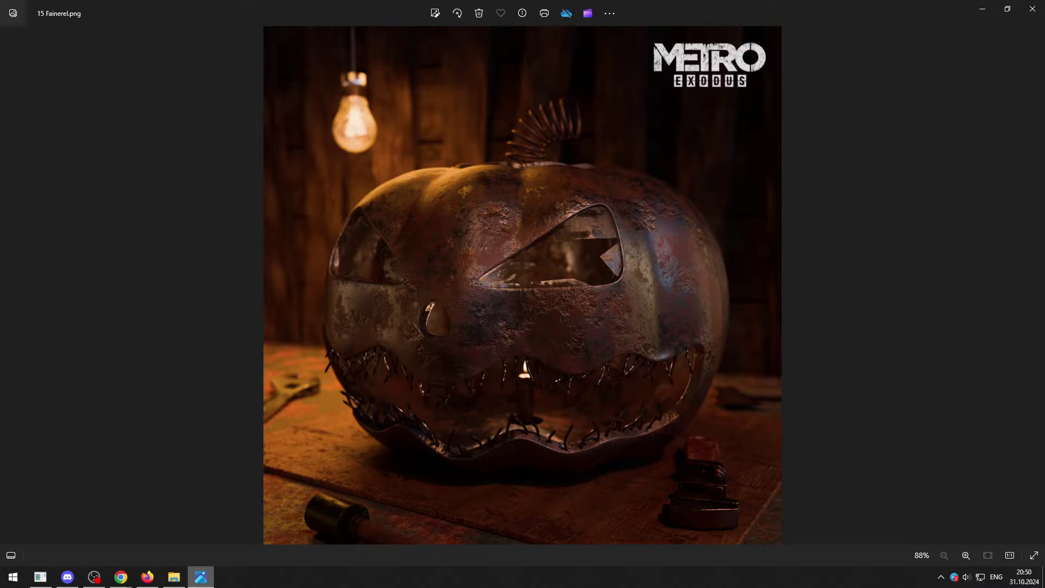
pyautogui.click(1033, 9)
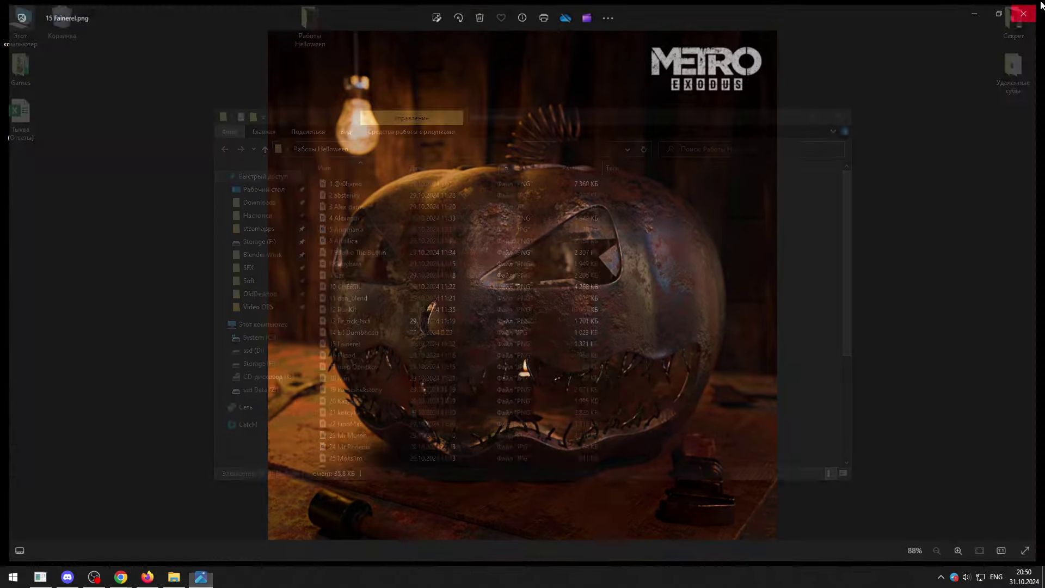
# Step: Switch to the responses spreadsheet in Chrome and clear the average for work 15 in cell P129
pyautogui.moveTo(121, 575)
pyautogui.click(168, 525)
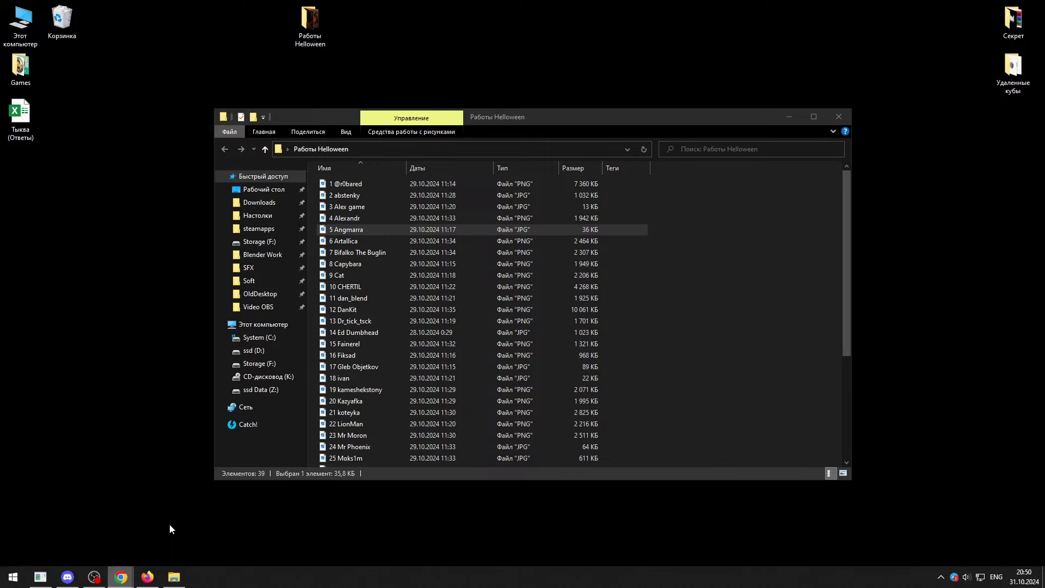
pyautogui.click(985, 346)
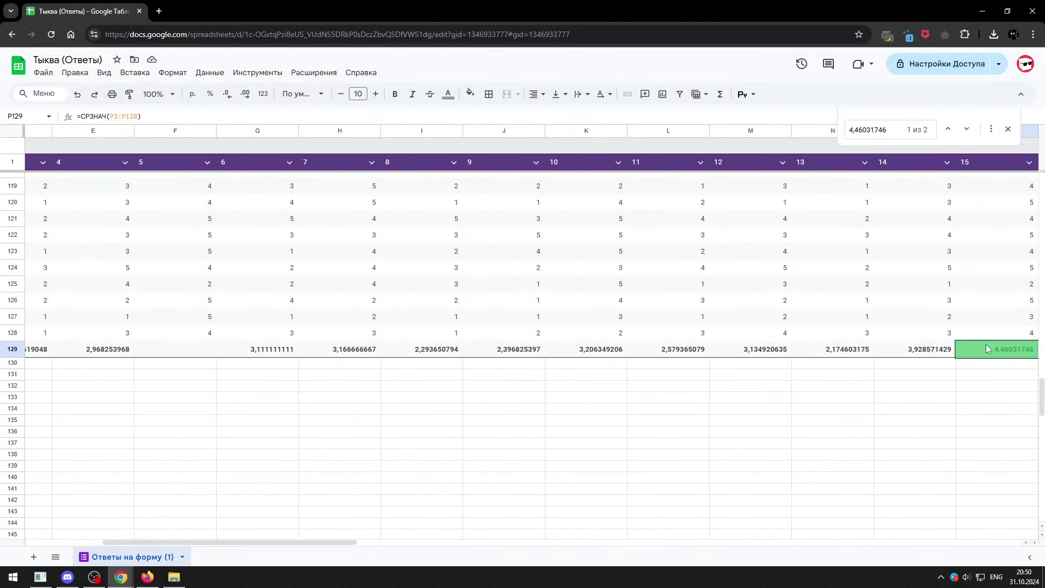
pyautogui.press('Delete')
# Step: Search the sheet for the maximum value 4,03968254 copied from B131 and go to the matching average in row 129
pyautogui.moveTo(351, 541); pyautogui.dragTo(274, 541)
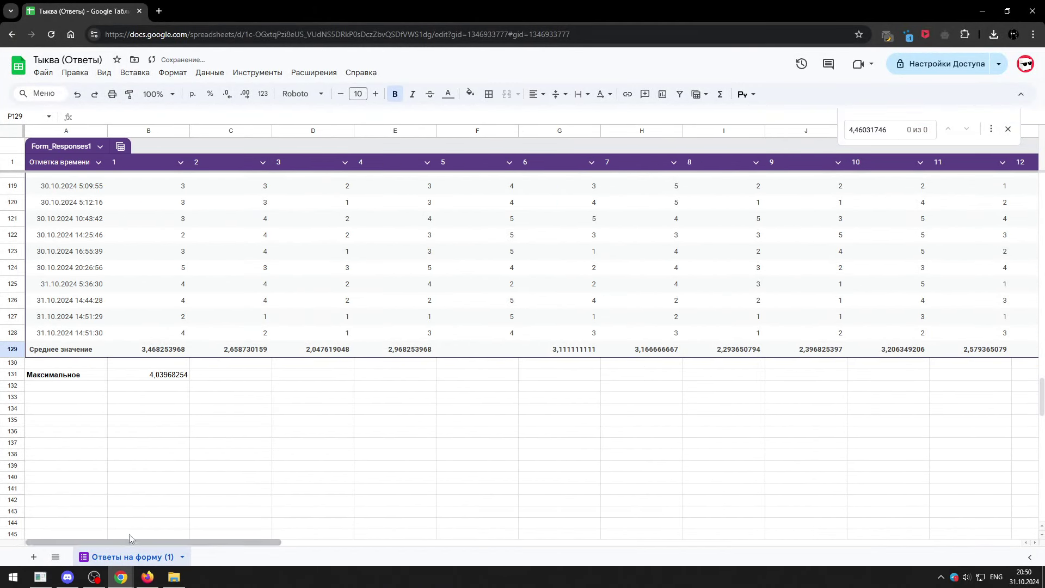
pyautogui.click(148, 442)
pyautogui.click(171, 375)
pyautogui.hotkey('ctrl', 'c')
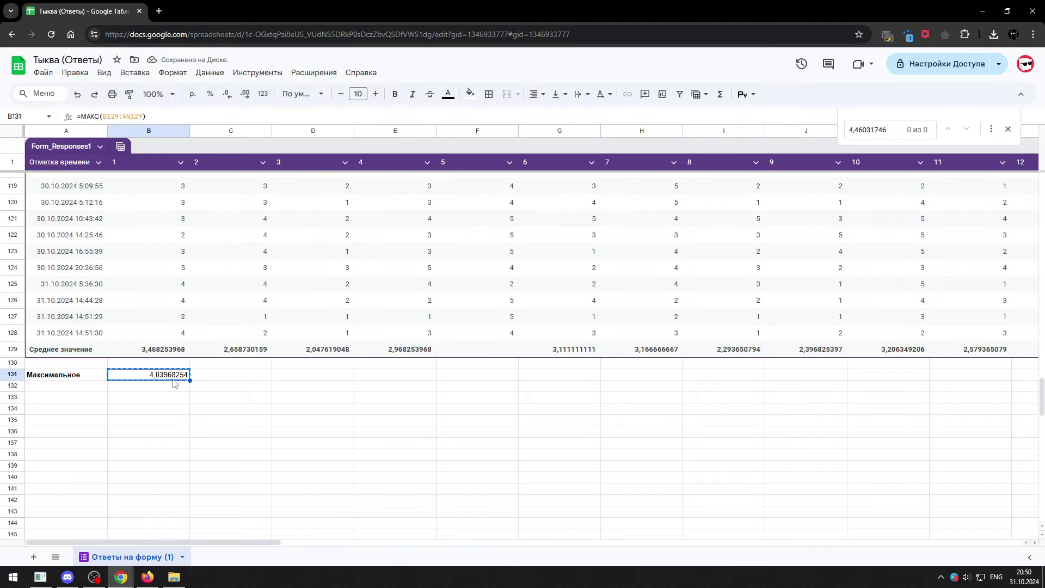
pyautogui.hotkey('ctrl', 'f')
pyautogui.hotkey('ctrl', 'v')
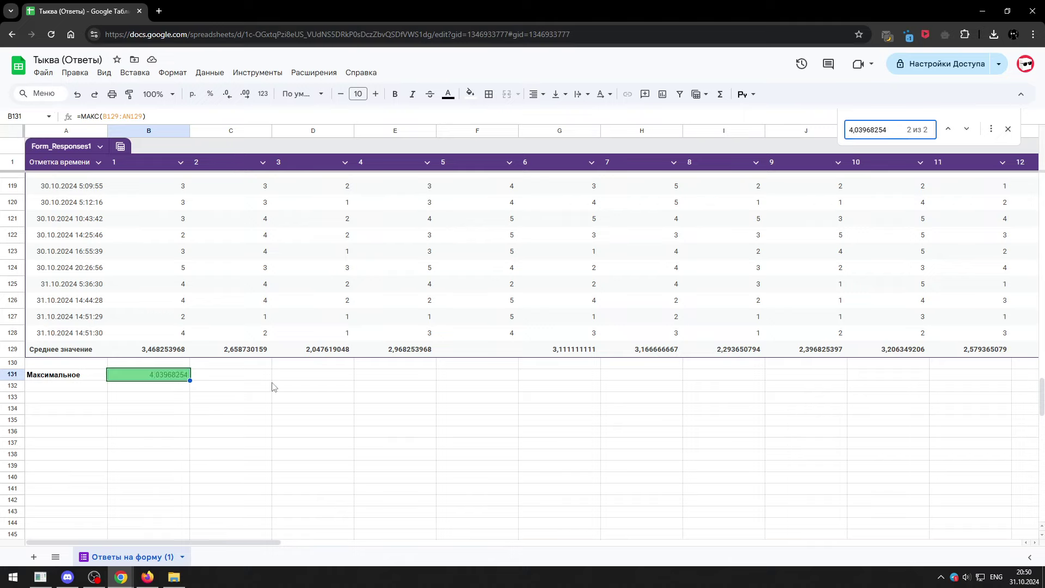
pyautogui.press('Return')
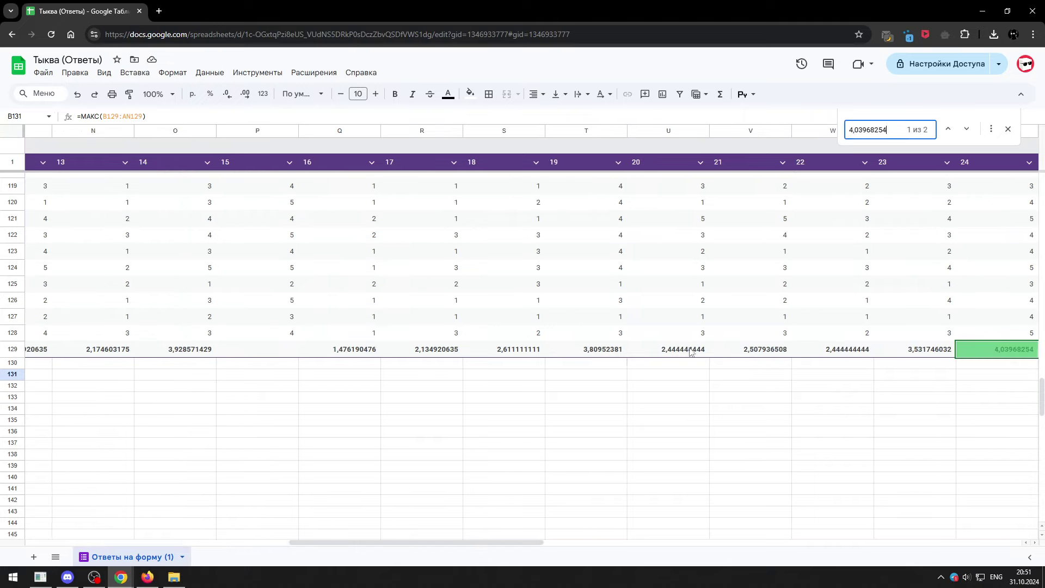
# Step: Switch to the "Работы Helloween" folder, open the image numbered 24 to view it, and close it
pyautogui.click(173, 576)
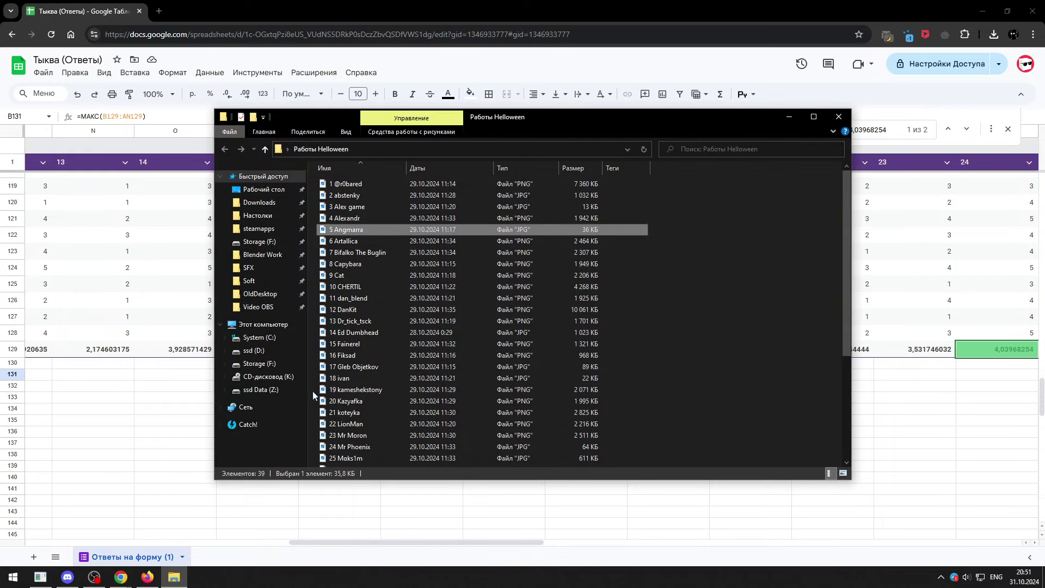
pyautogui.scroll(-4, 380, 316)
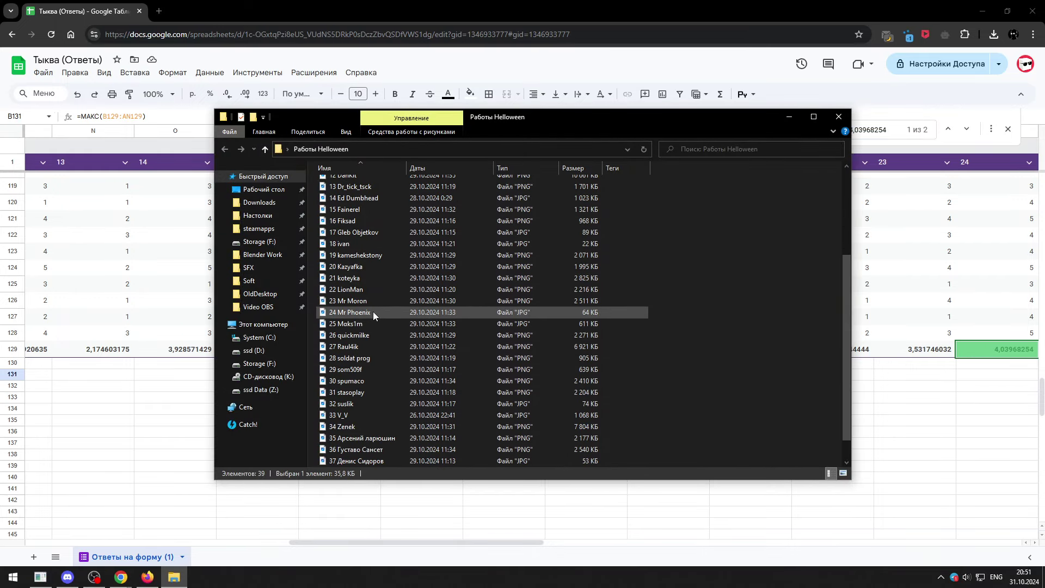
pyautogui.doubleClick(374, 311)
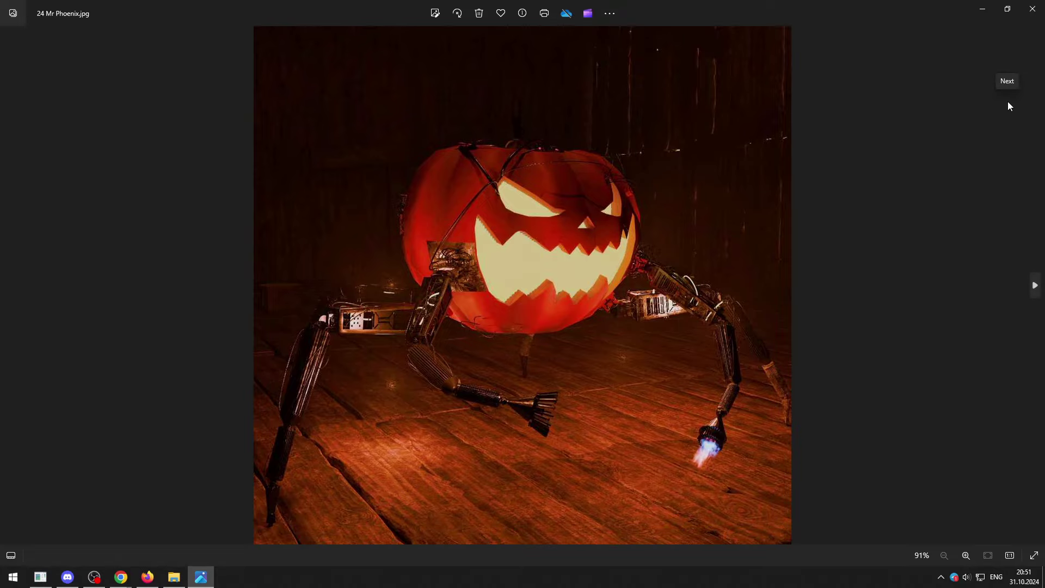
pyautogui.click(1033, 9)
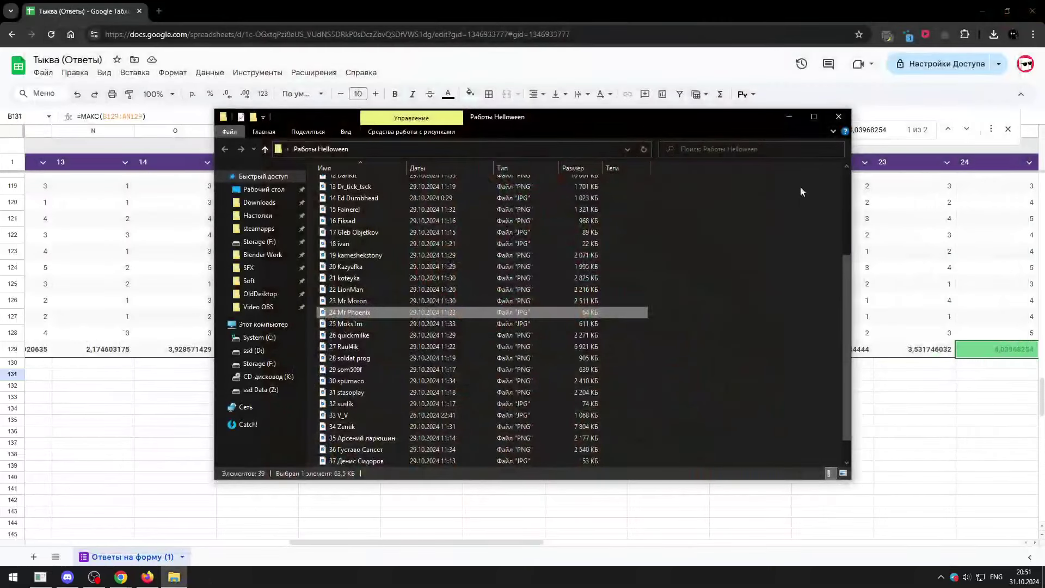
# Step: Dismiss the spreadsheet's browser window and close the "Работы Helloween" folder window to leave the desktop clear
pyautogui.click(1032, 9)
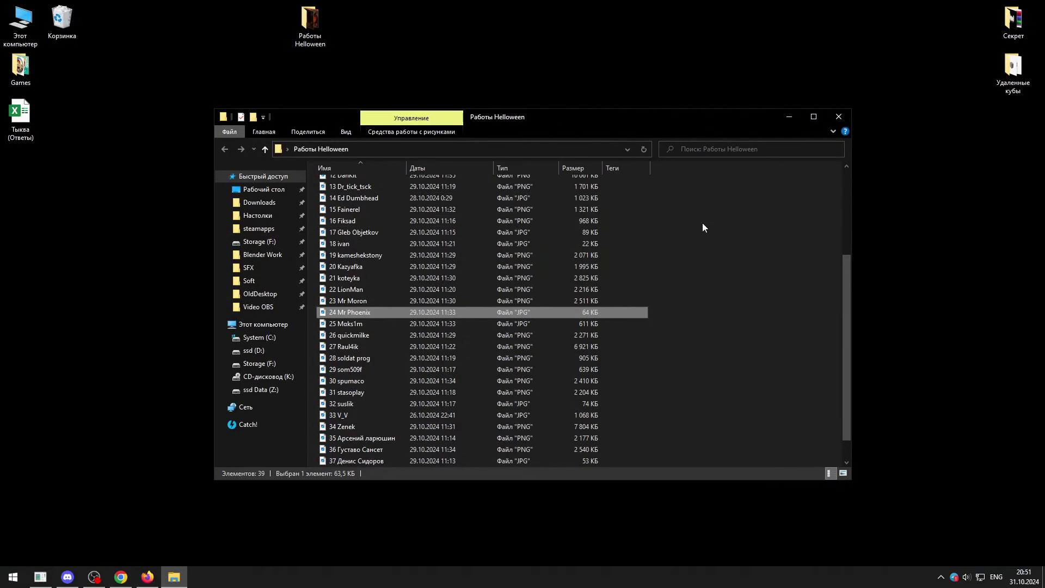
pyautogui.click(702, 227)
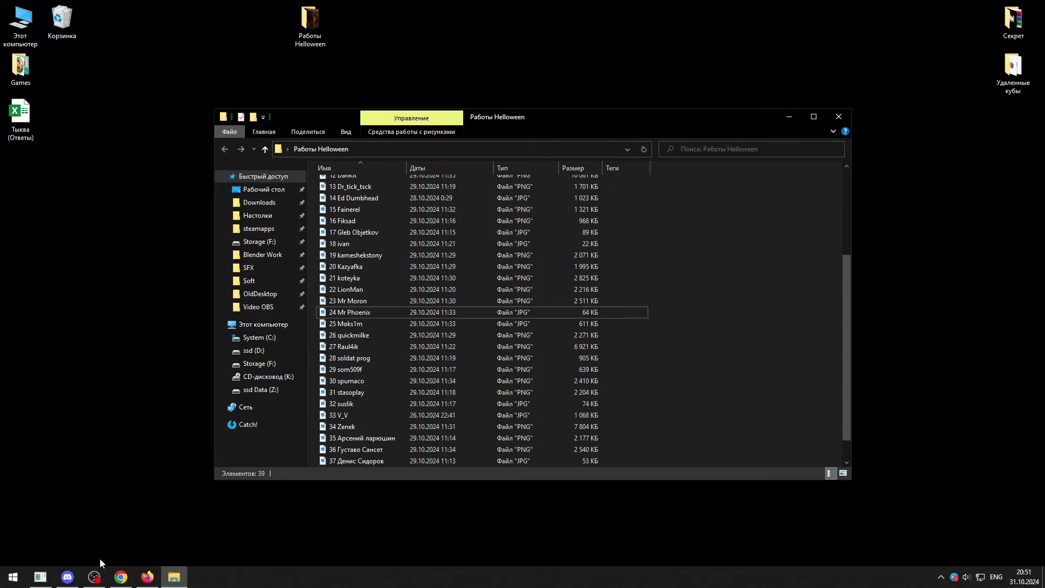
pyautogui.click(838, 118)
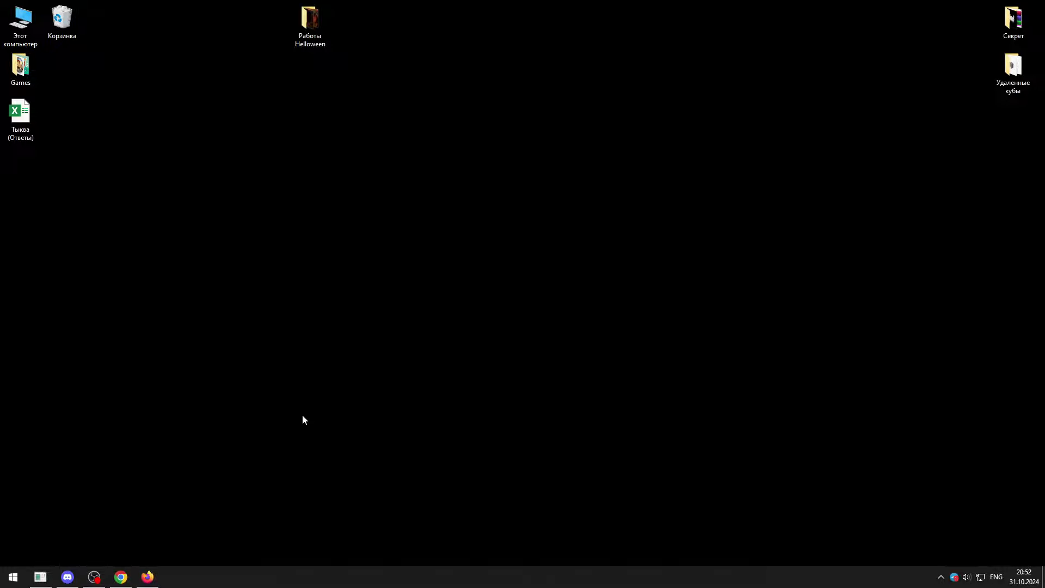